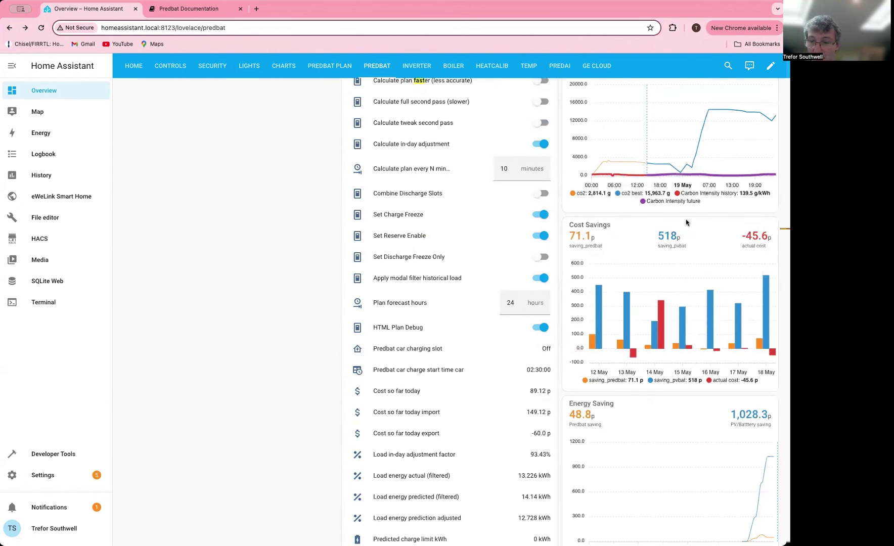
Put the Predbat dashboard into edit mode and open the Cost Savings card's configuration
click(771, 66)
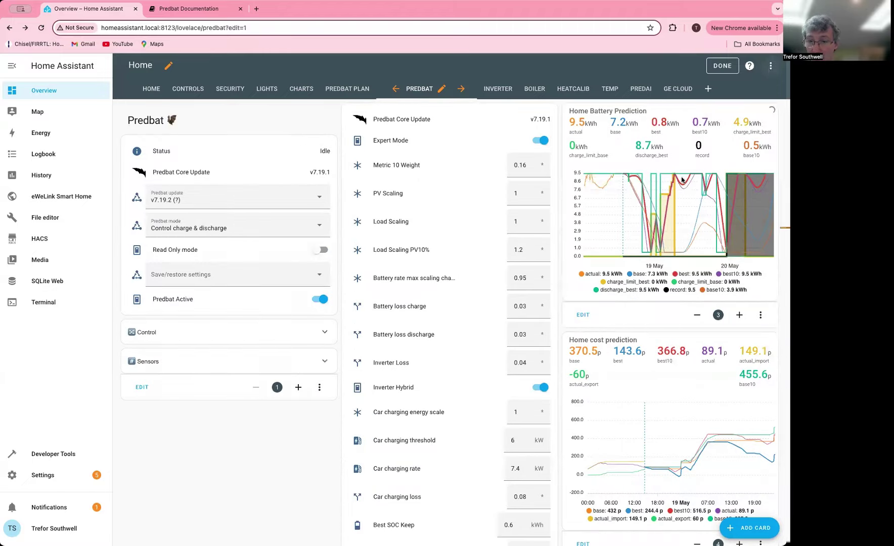
scroll(682, 179, down, 15)
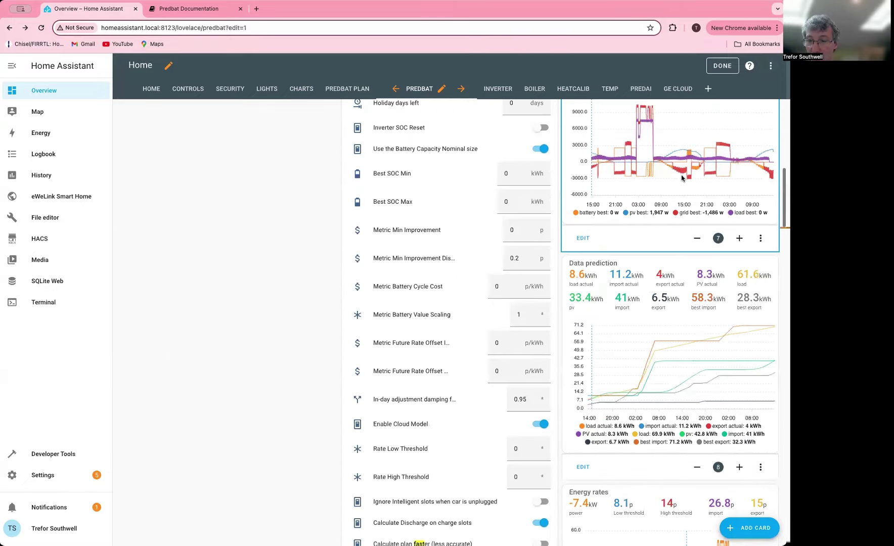
scroll(682, 178, down, 15)
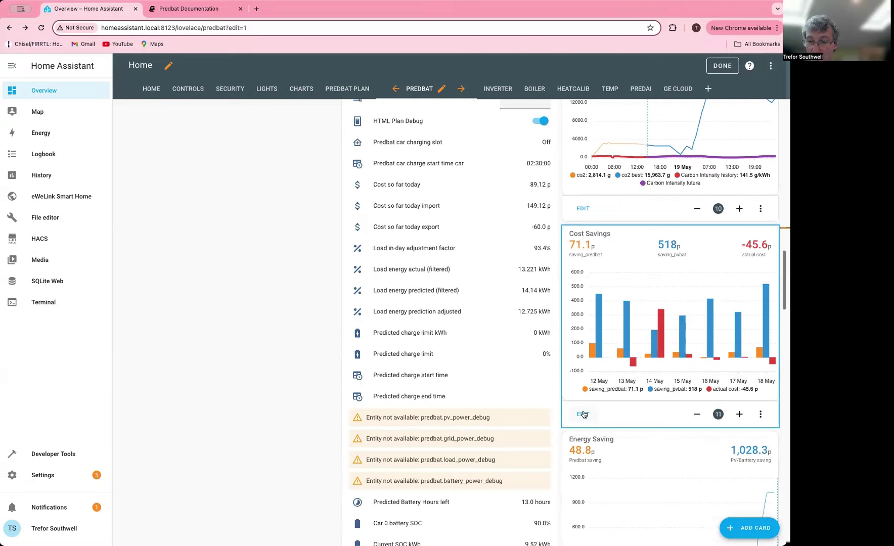
click(583, 414)
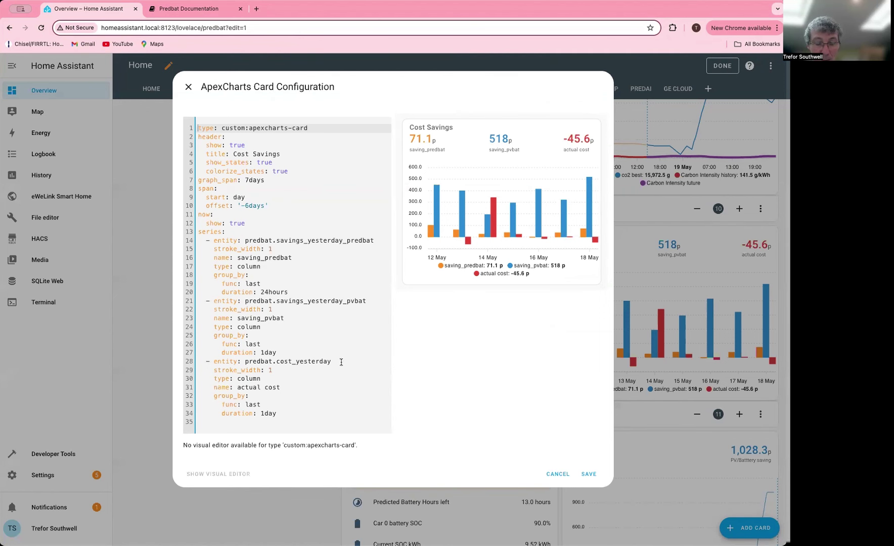
Review the cost_yesterday, savings_yesterday_predbat and savings_yesterday_pvbat entities and the group duration in the Cost Savings card's YAML, and save the card
drag(342, 362, 246, 362)
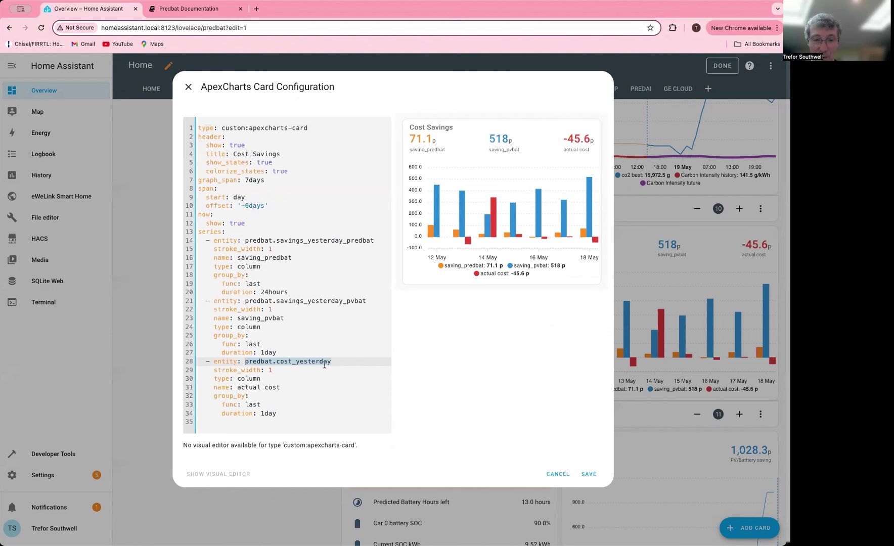
key(Down)
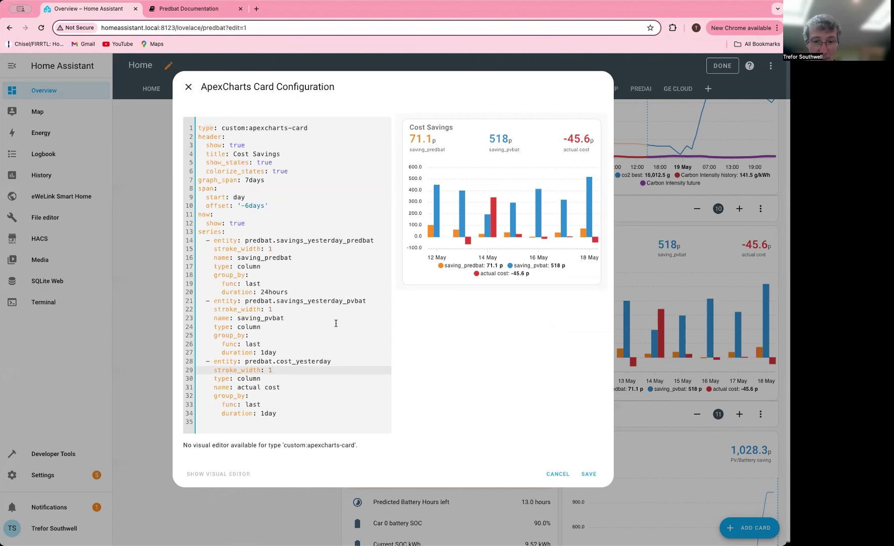
click(349, 239)
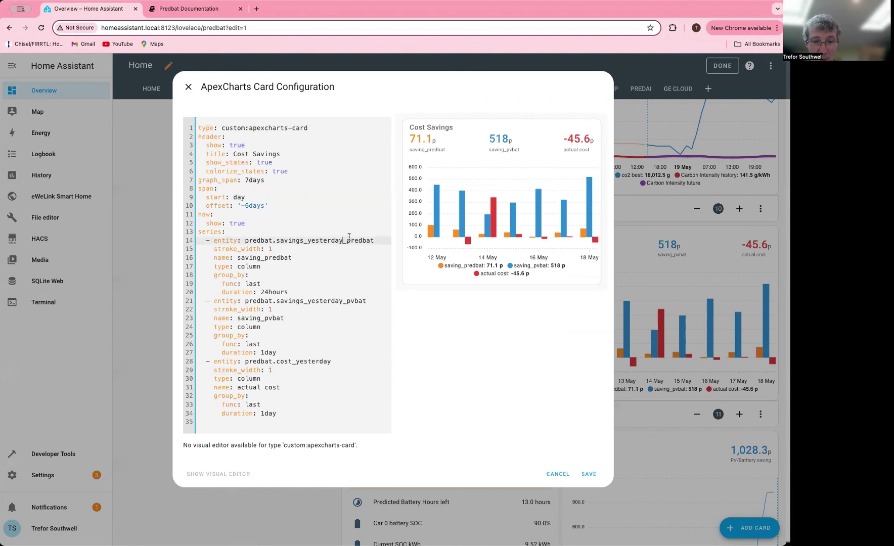
click(343, 299)
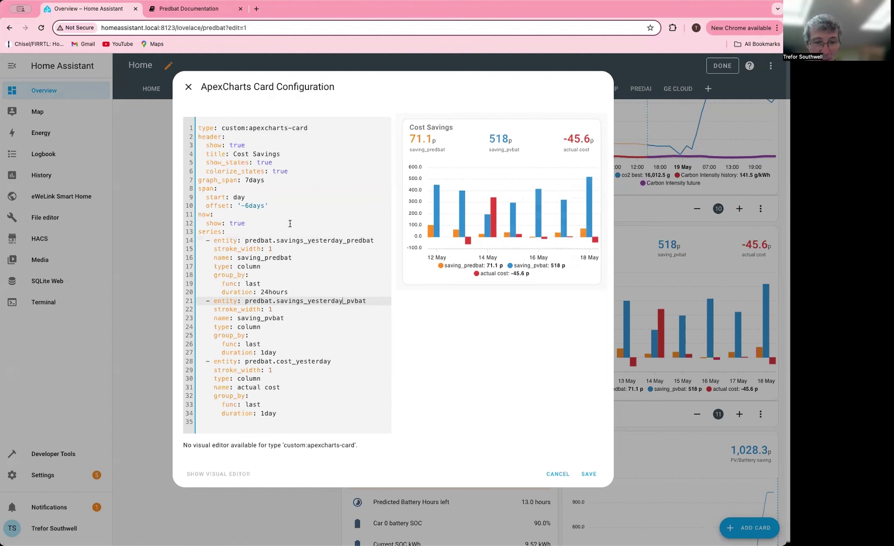
drag(288, 292, 259, 292)
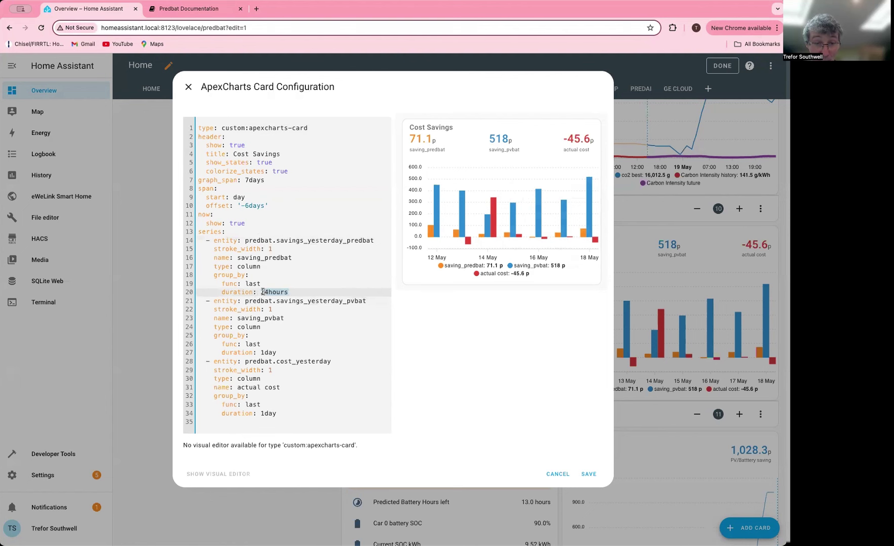
click(263, 272)
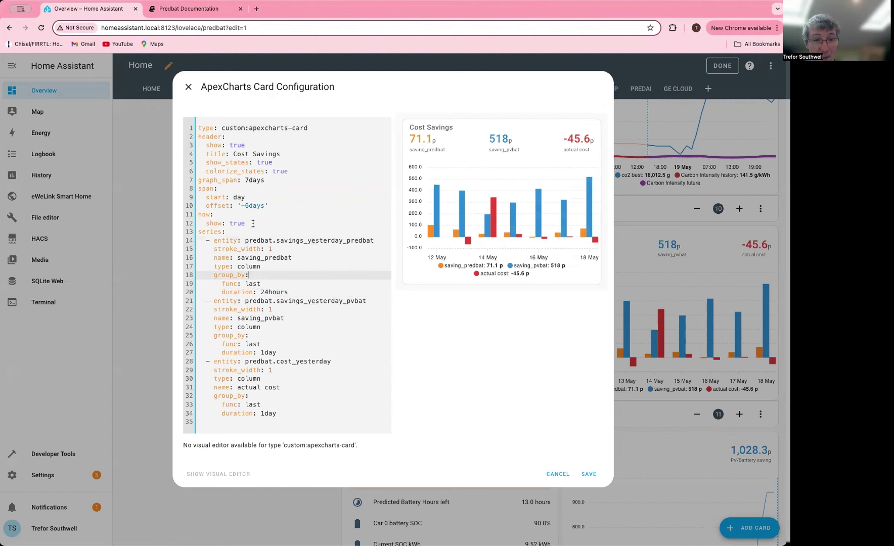
click(589, 473)
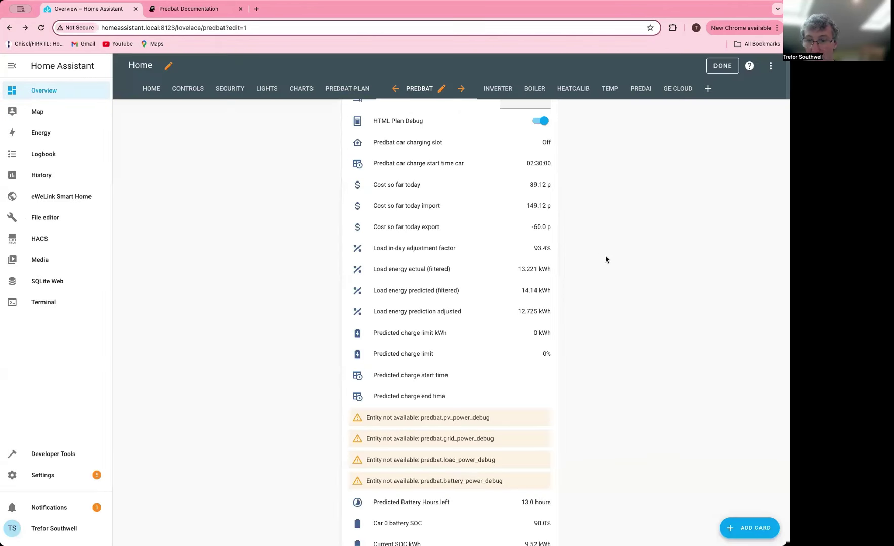
Examine the 18 May values in the Cost Savings chart on the dashboard
scroll(625, 283, up, 10)
scroll(625, 284, down, 2)
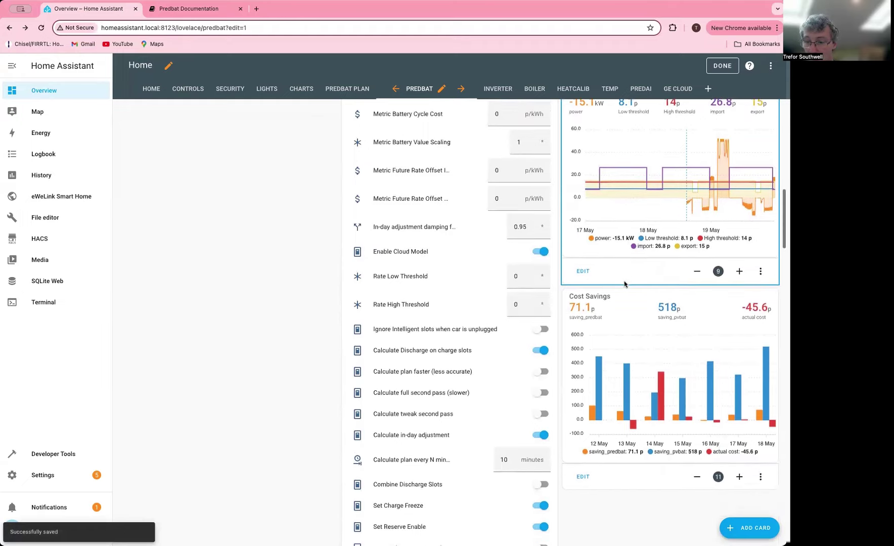
scroll(625, 284, down, 2)
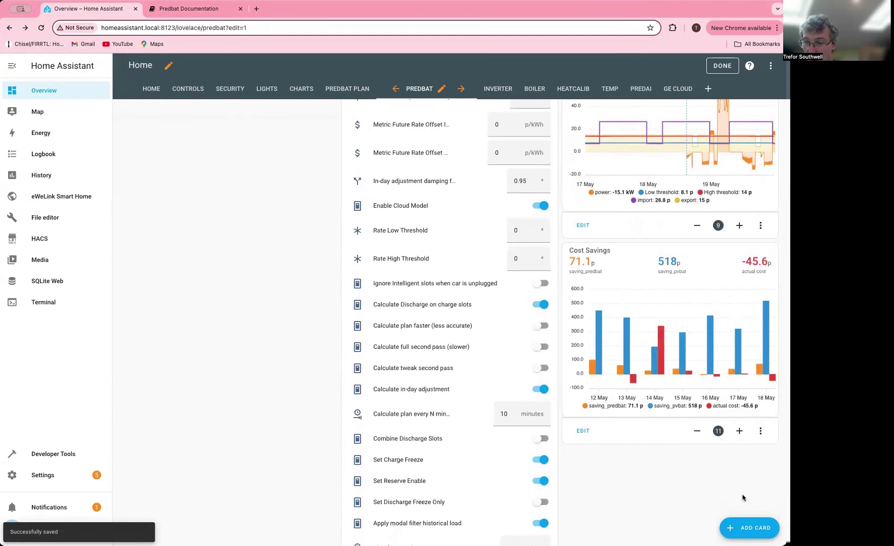
mouse_move(772, 378)
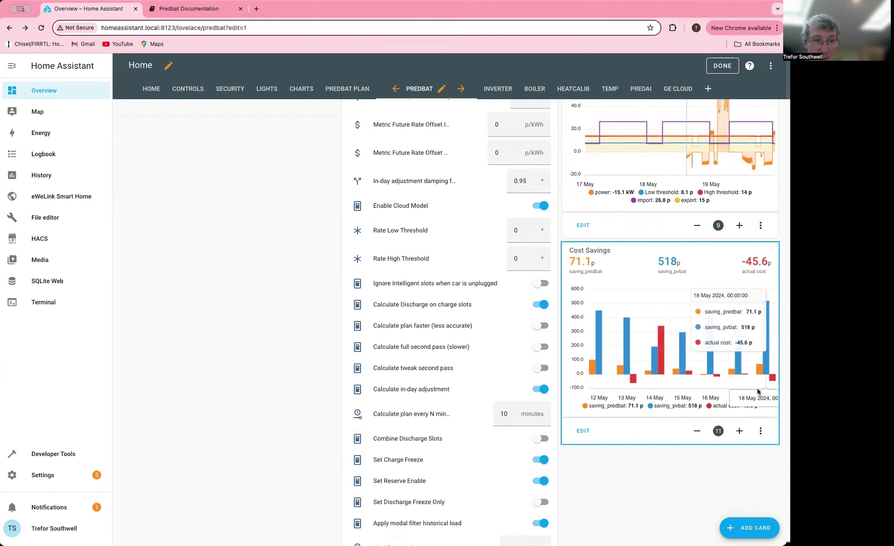
Open the releases page of the batpred repository on GitHub in a new browser tab to read the latest release notes
click(258, 9)
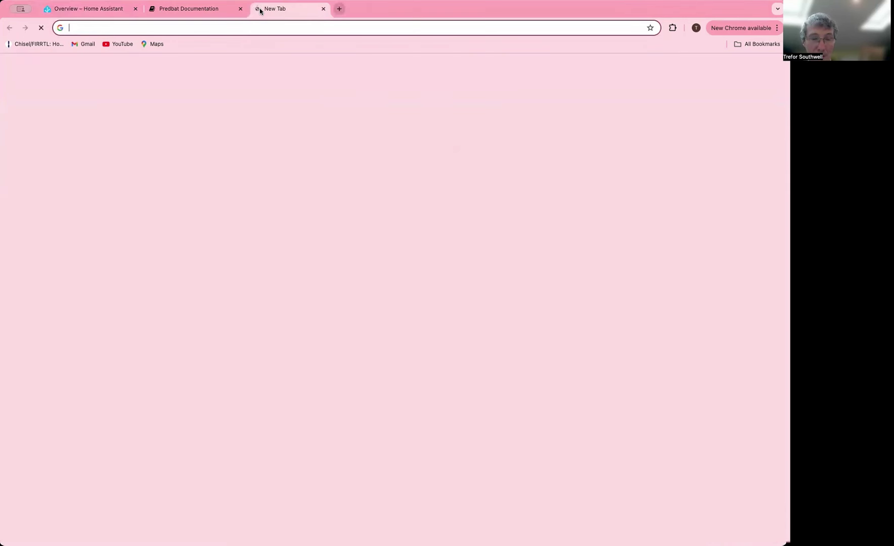
text(git)
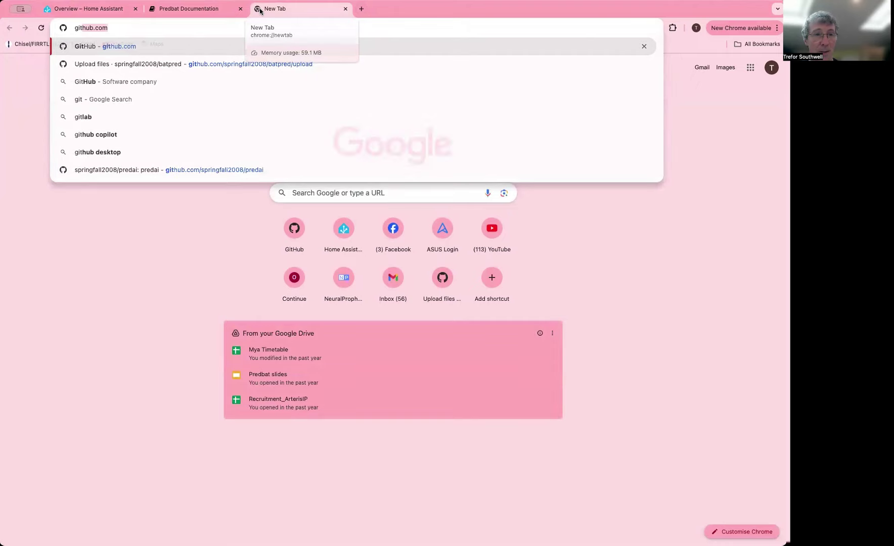
key(Return)
click(53, 145)
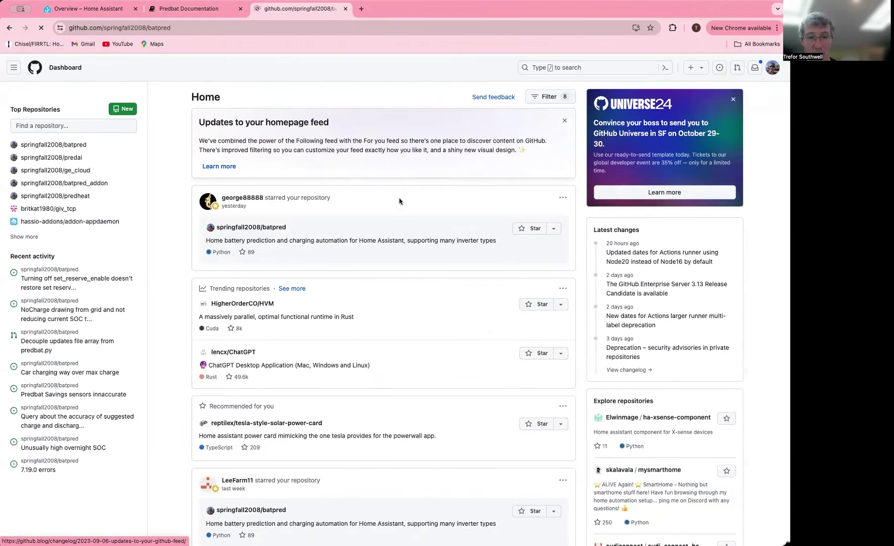
click(546, 362)
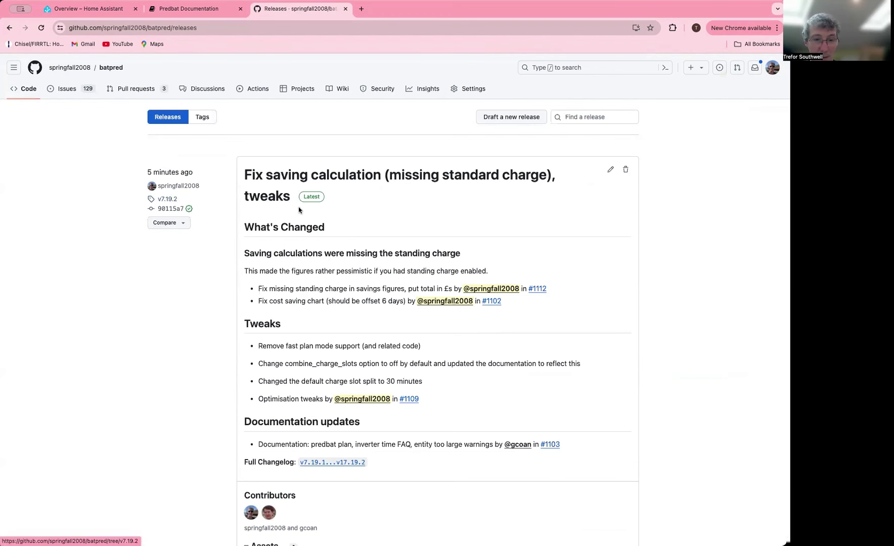
Return to the Home Assistant dashboard, finish editing it and bring up the Cost Savings chart
click(99, 10)
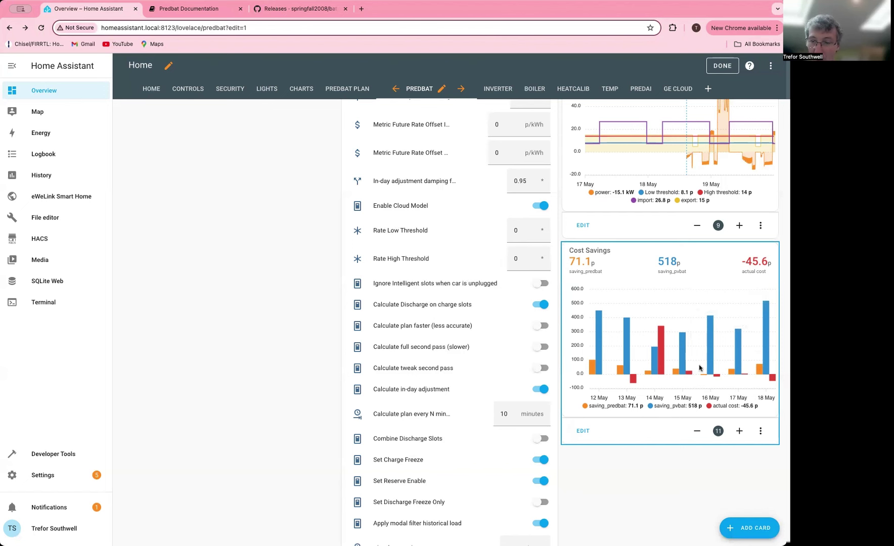
click(722, 66)
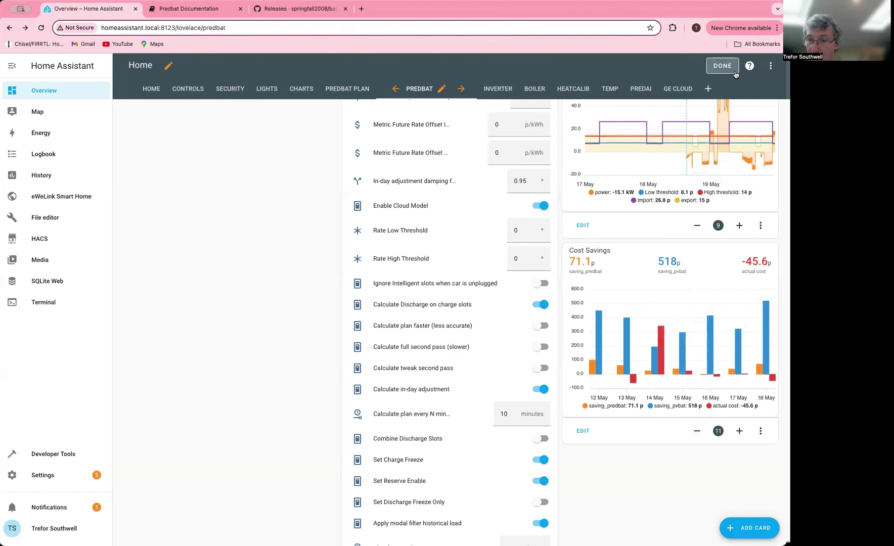
scroll(713, 177, down, 10)
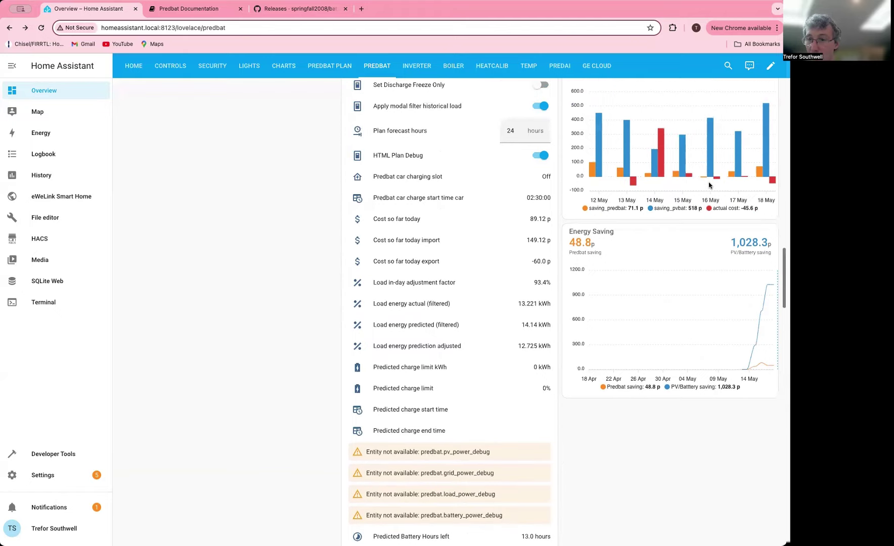
scroll(709, 185, up, 2)
scroll(709, 185, up, 1)
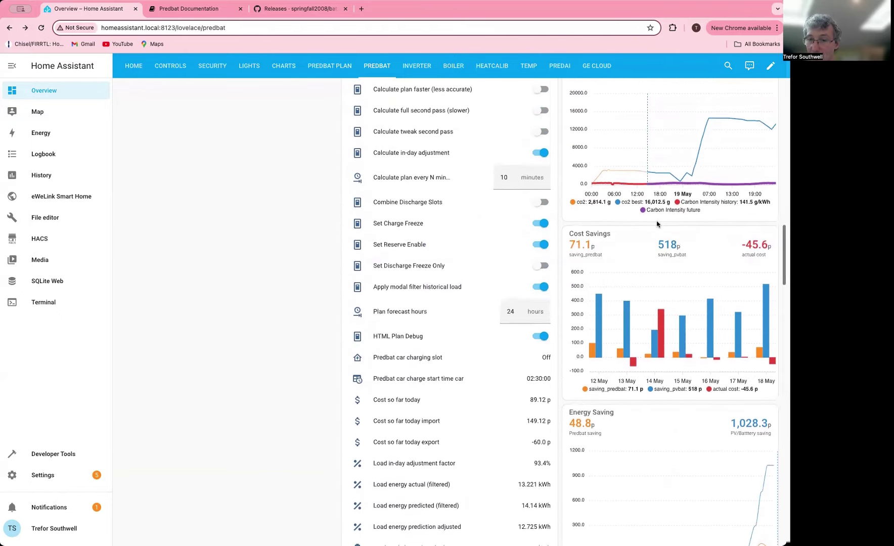
Inspect the predicted cost and Soc yesterday attributes of the Predbat savings yesterday sensor, and close its details
click(581, 248)
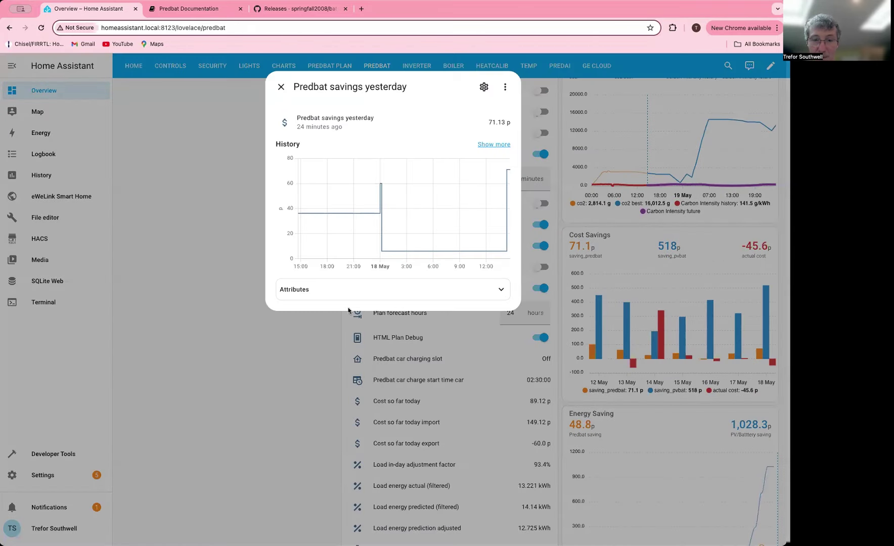
click(342, 286)
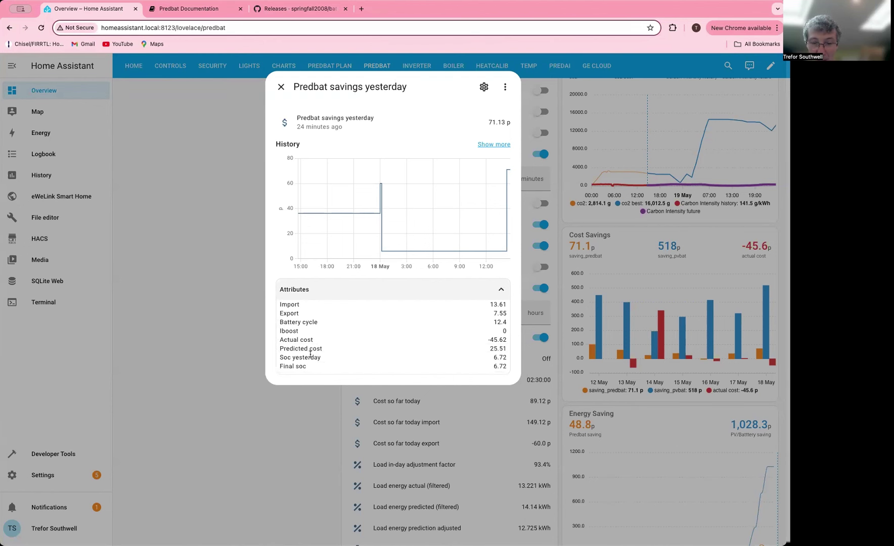
drag(295, 350, 506, 351)
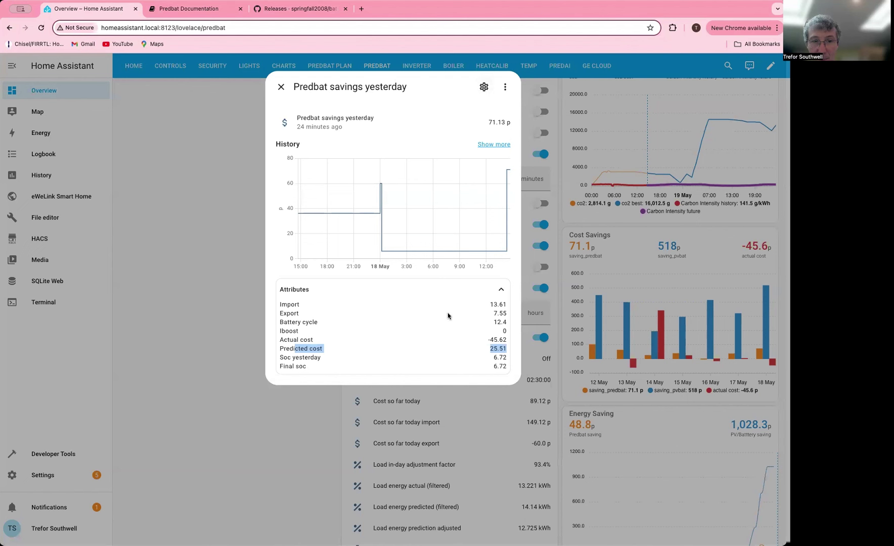
click(501, 348)
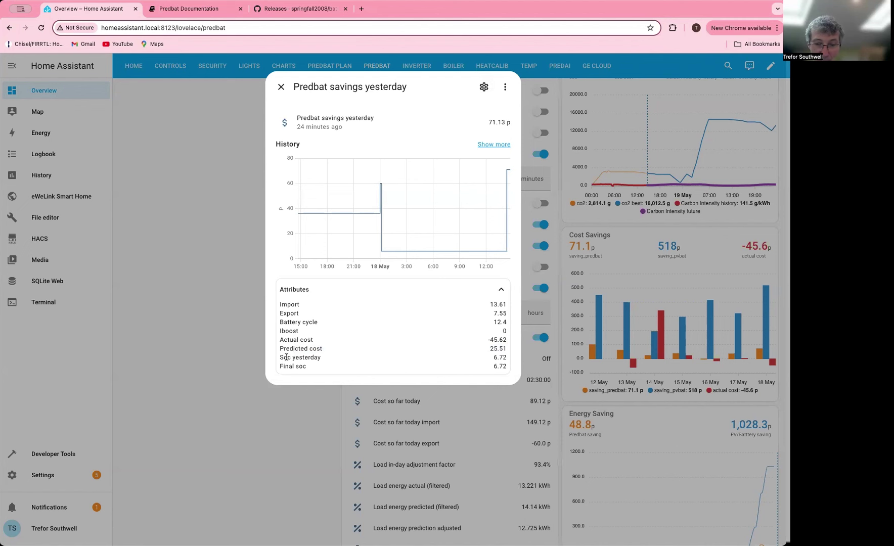
drag(286, 357, 506, 358)
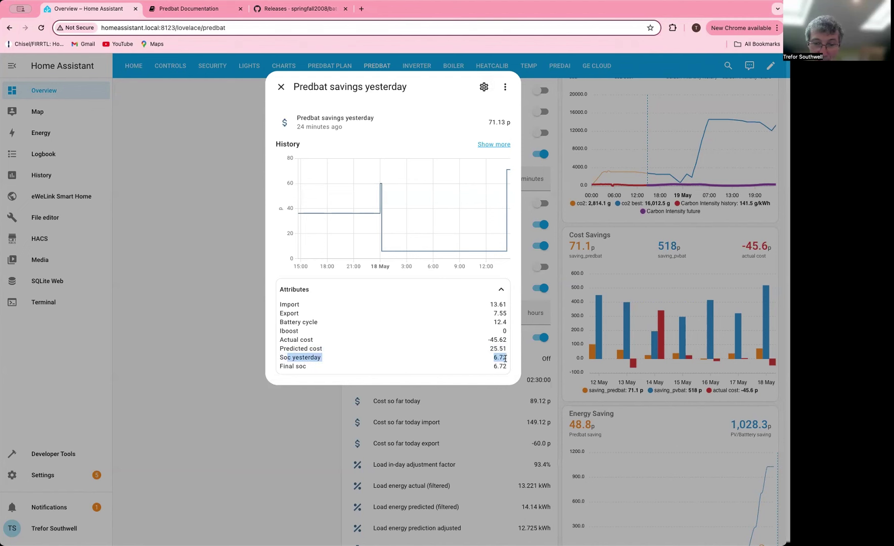
click(448, 315)
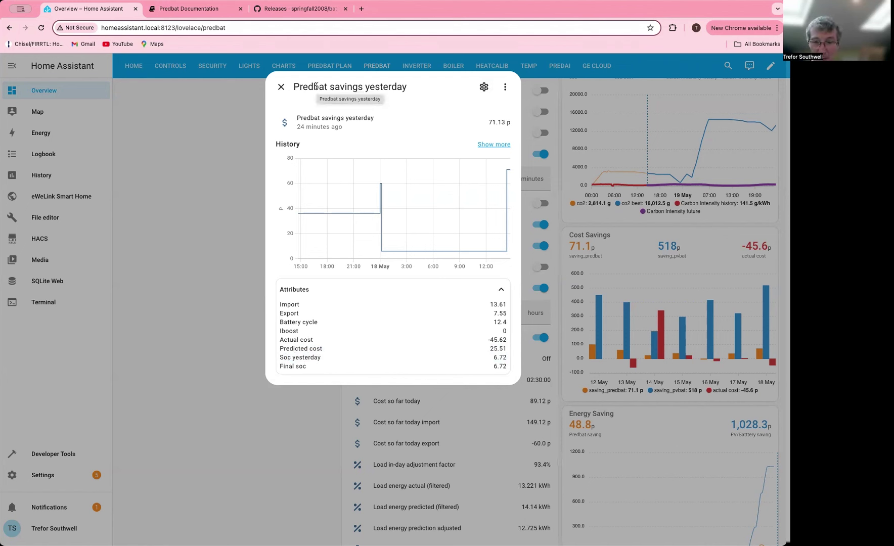
click(282, 88)
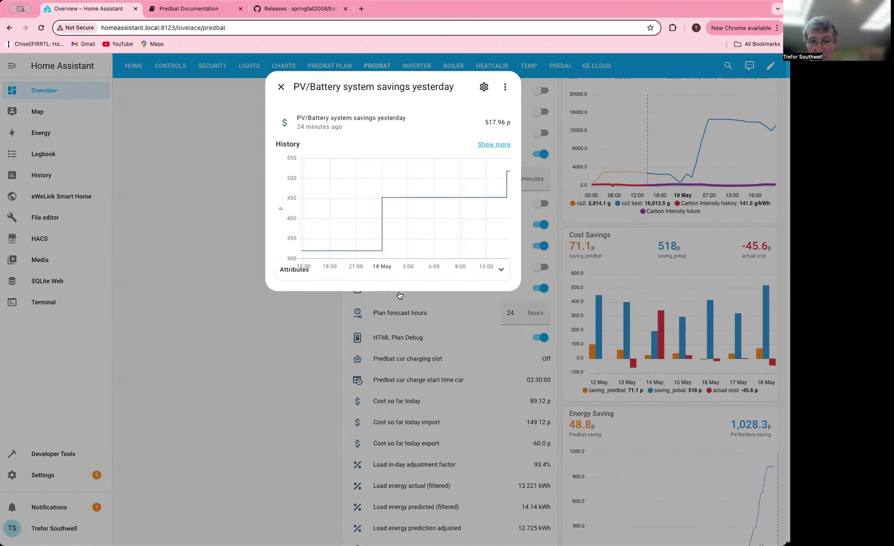
Inspect the predicted cost attribute of the PV/Battery system savings yesterday sensor, and close its details
click(399, 295)
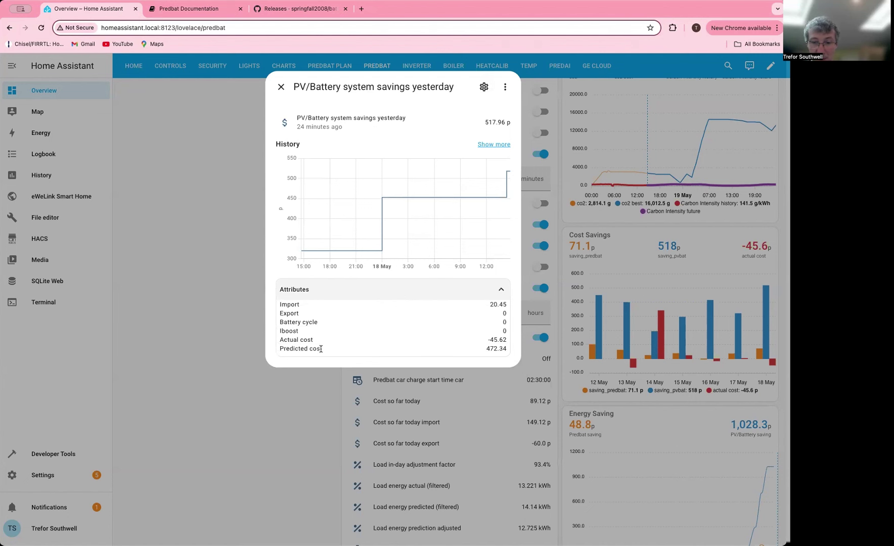
double_click(495, 349)
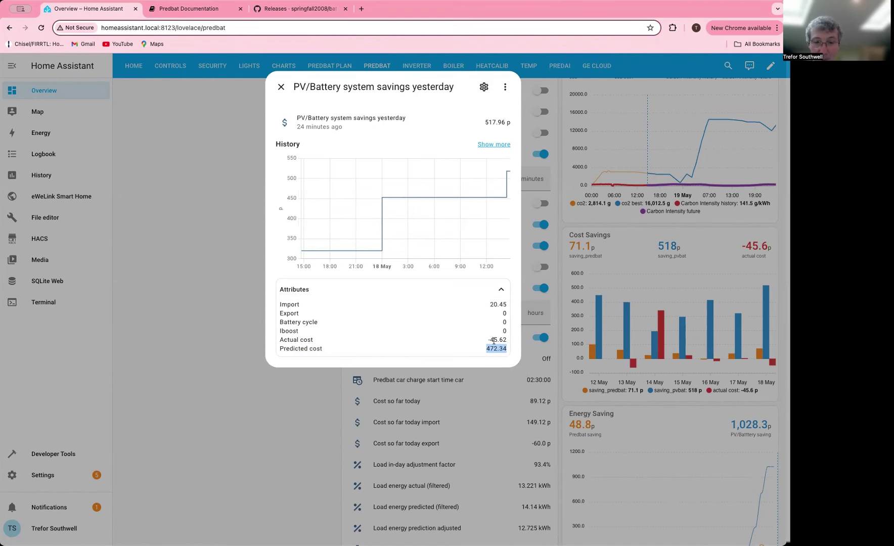
click(281, 87)
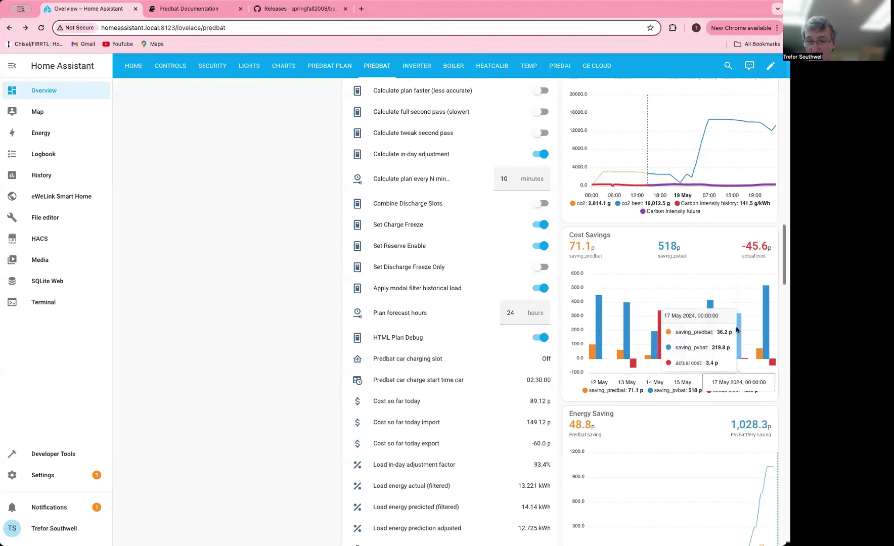
Check the Total Predbat savings history from the Energy Saving chart, and close its details
scroll(737, 329, down, 3)
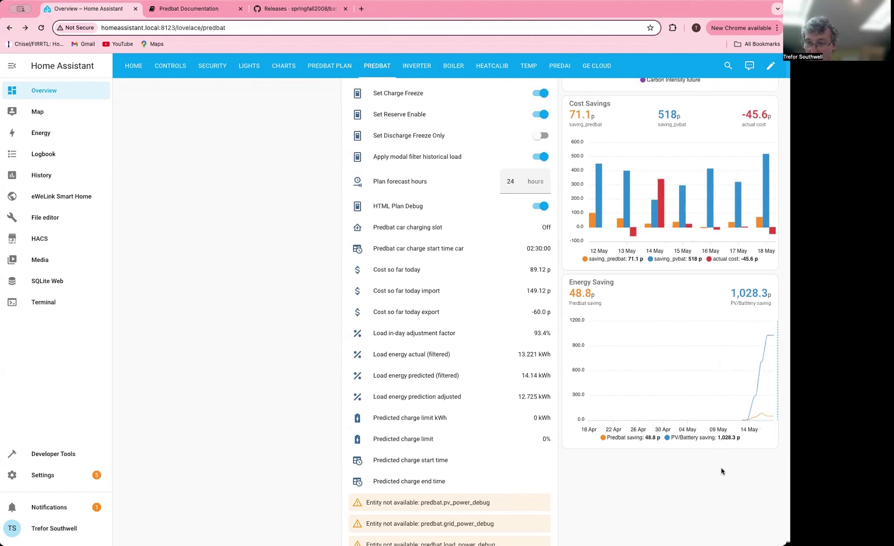
click(582, 298)
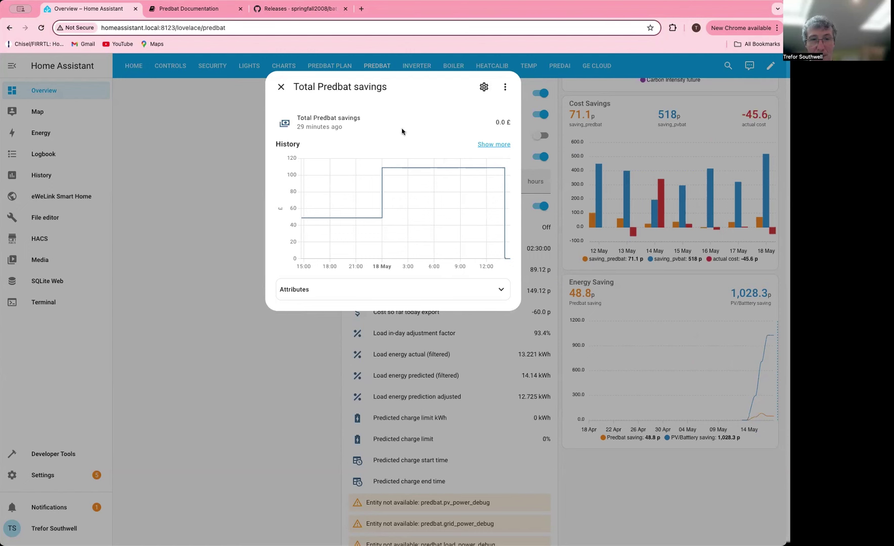
click(282, 88)
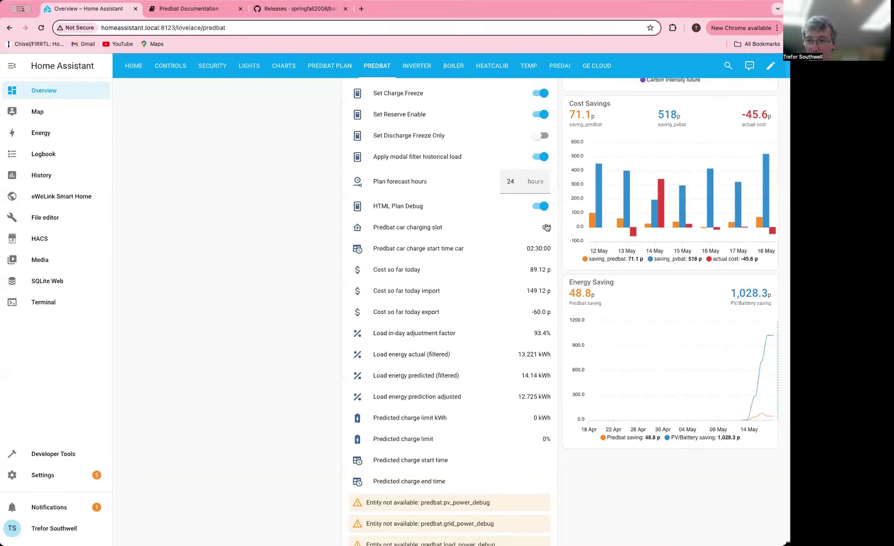